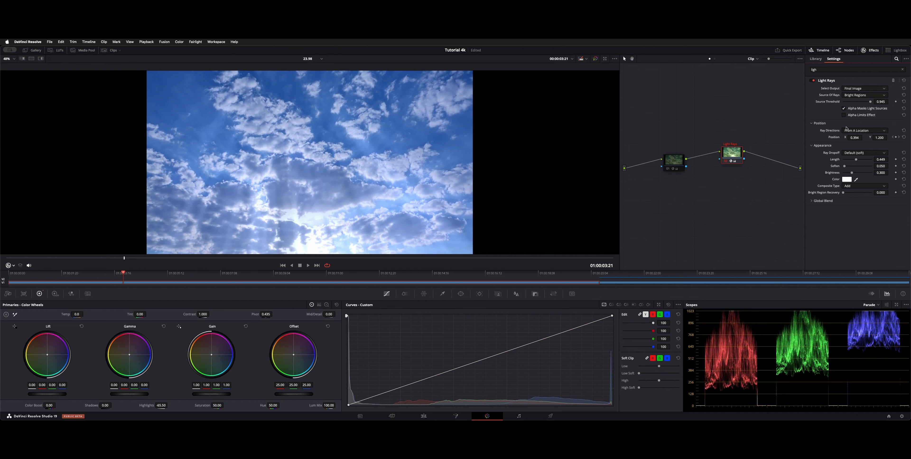
Bypass the Light Rays node, play the sky clip for comparison, and re-enable the node at the first frame
left_click(728, 159)
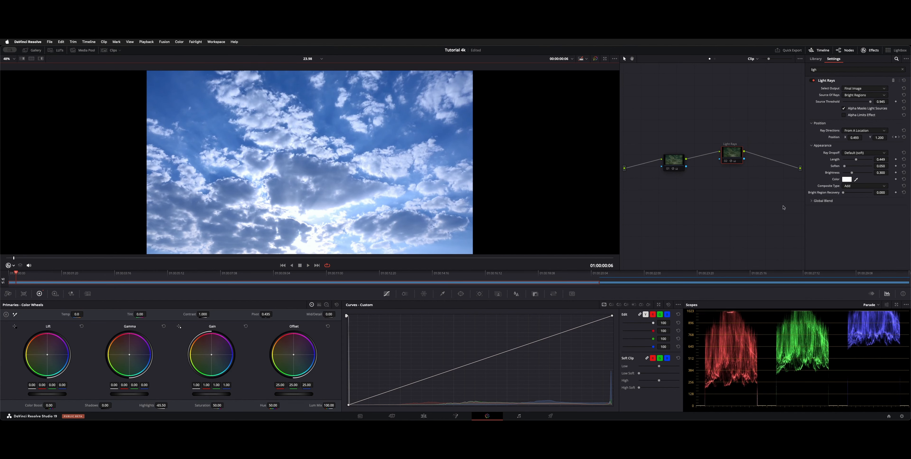
left_click(858, 147)
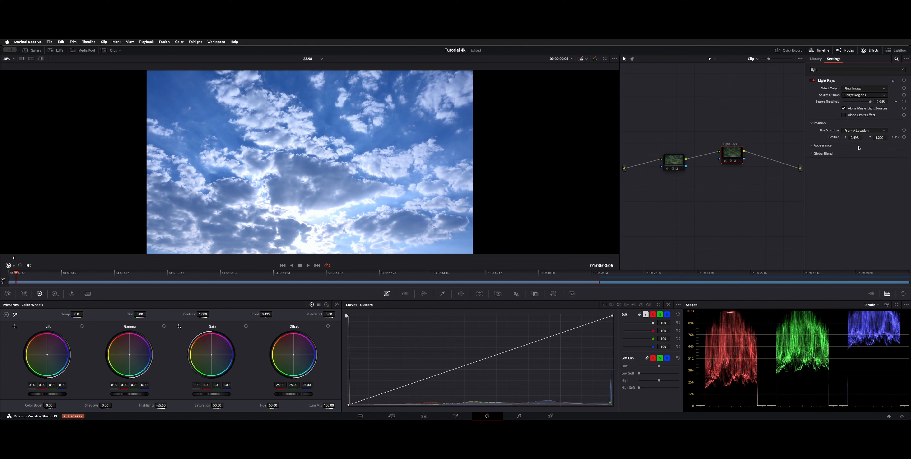
left_click(837, 145)
key("space")
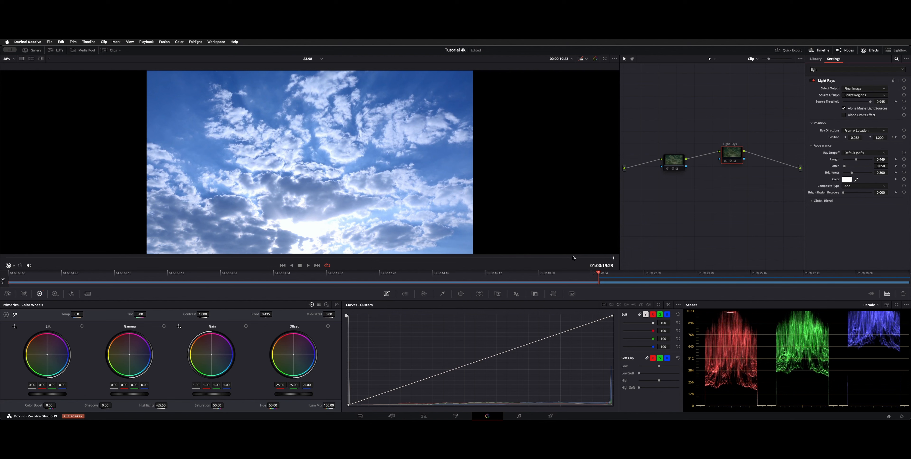
key("Home")
key("ctrl+d")
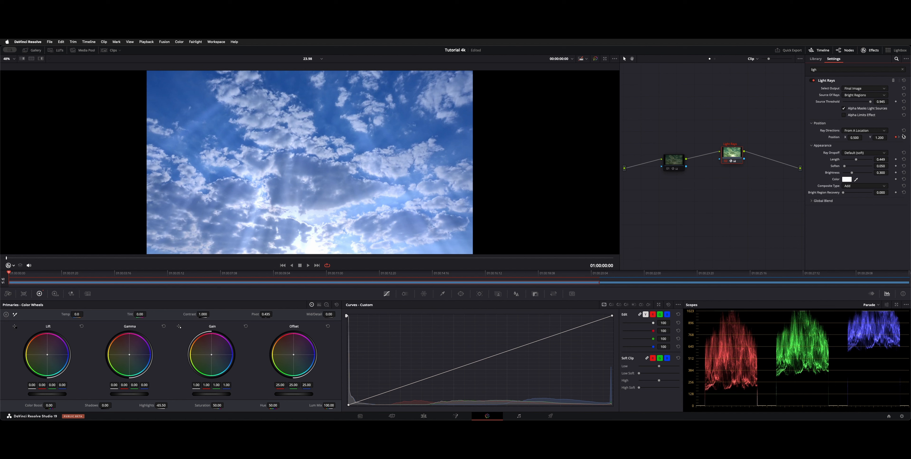
Keyframe the Light Rays X position at about 0.69 on the first frame and -0.282 on the last frame, and preview the motion
left_click_drag(858, 137, 864, 137)
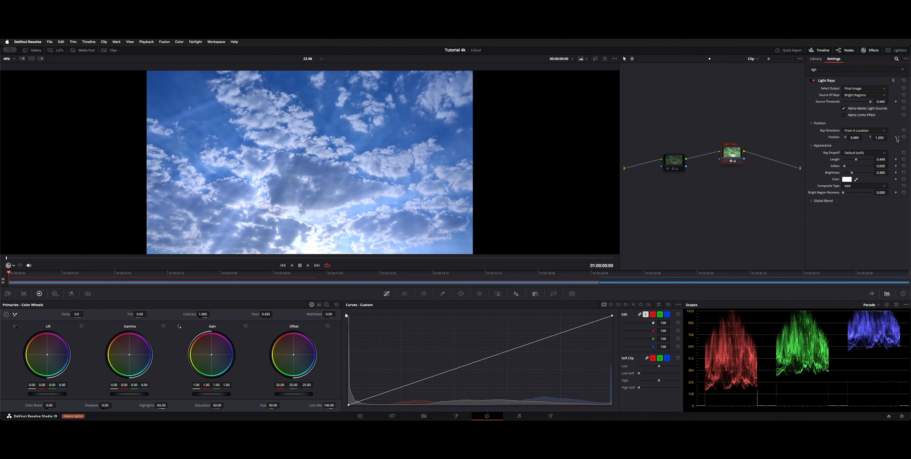
left_click(600, 257)
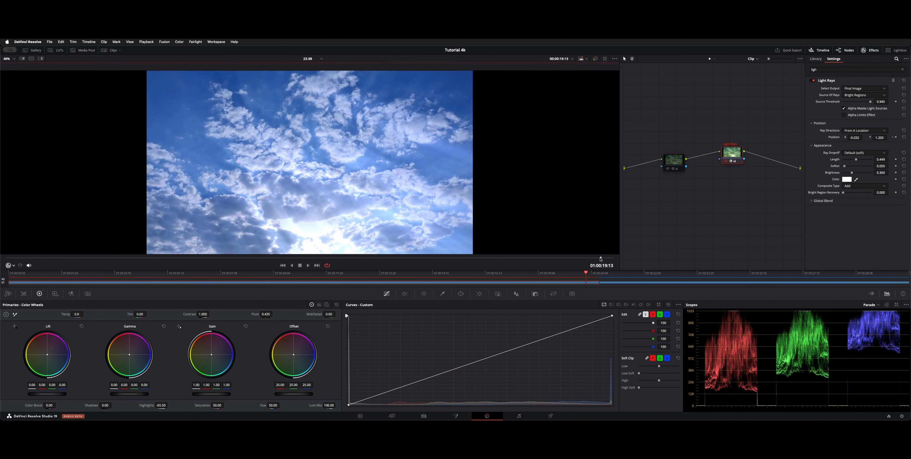
left_click_drag(600, 259, 614, 258)
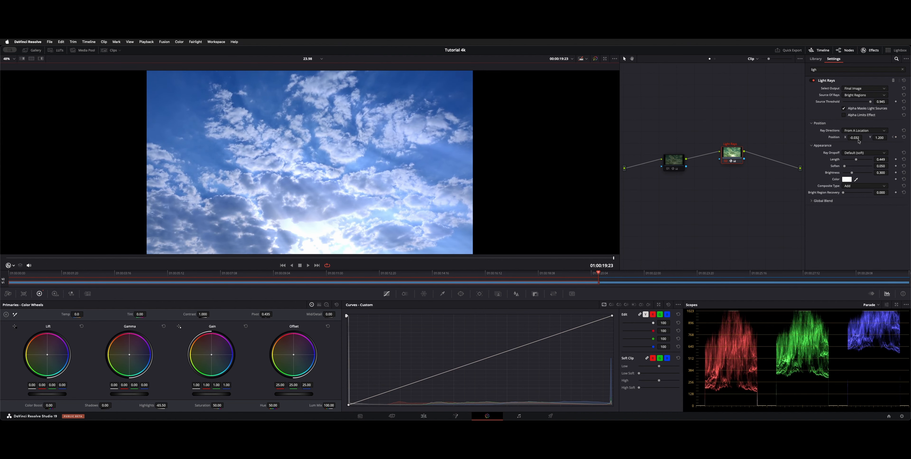
left_click_drag(855, 137, 837, 137)
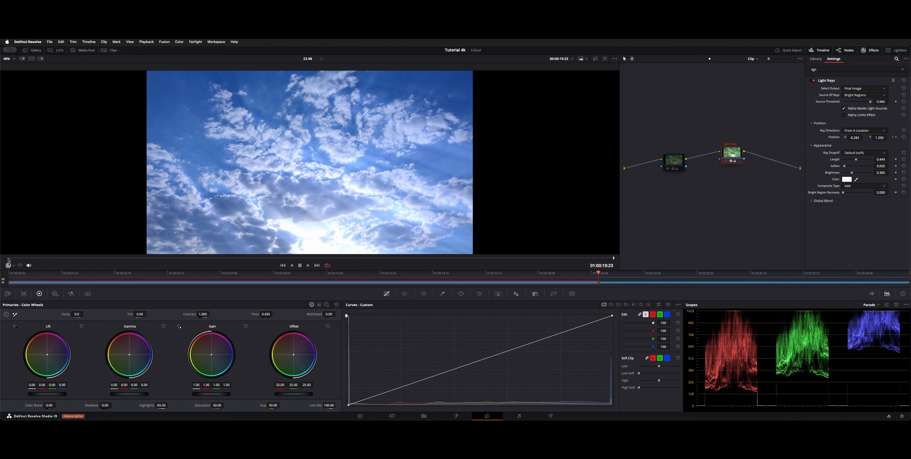
key("space")
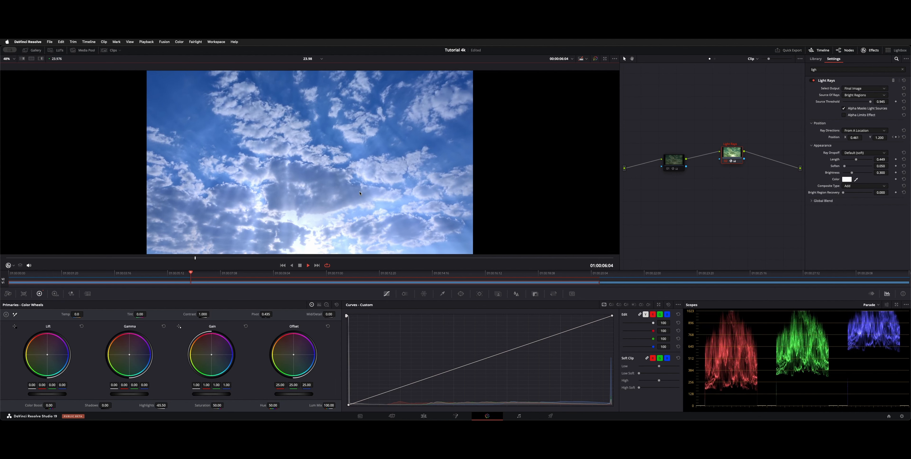
key("space")
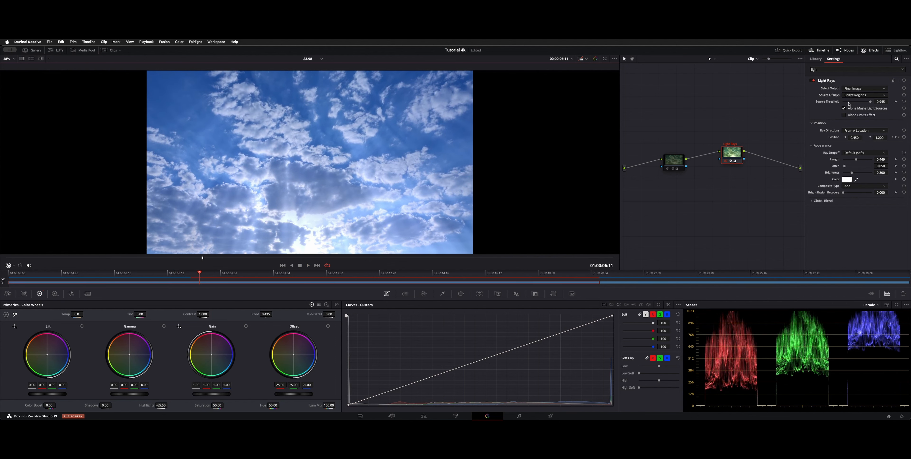
Set the Light Rays source threshold to 0.890, length to 0.331, soften to 0.000 and brightness to 0.275
mouse_move(863, 102)
left_mouse_down()
mouse_move(856, 102)
mouse_move(869, 102)
left_mouse_up()
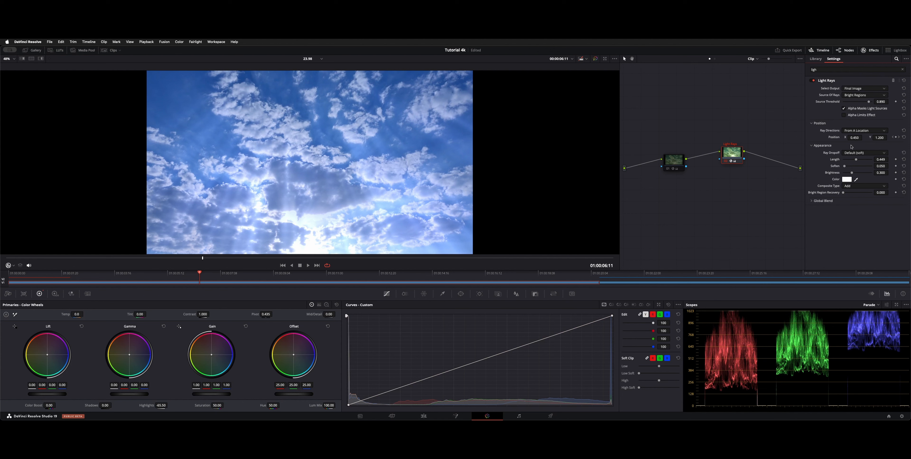
mouse_move(857, 160)
left_mouse_down()
mouse_move(841, 172)
mouse_move(852, 175)
left_mouse_up()
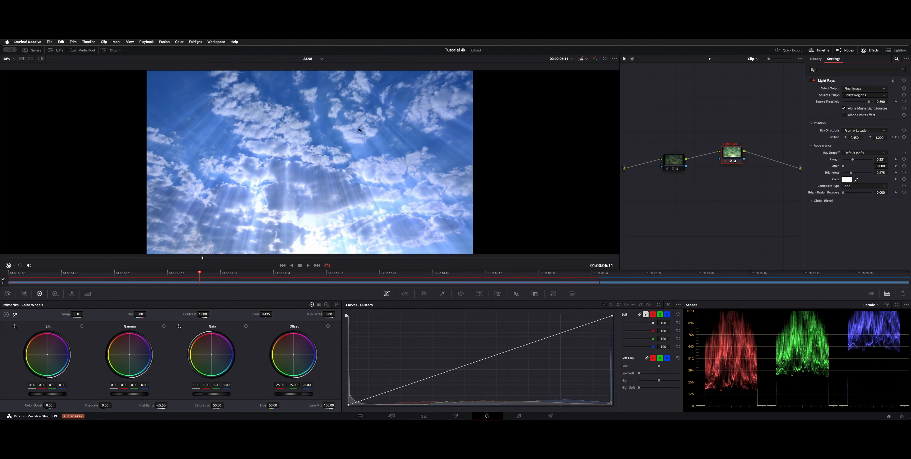
Select the motorcycle clip, preview its headlight glow, and check the Halation effect's processing color space options
left_click(614, 283)
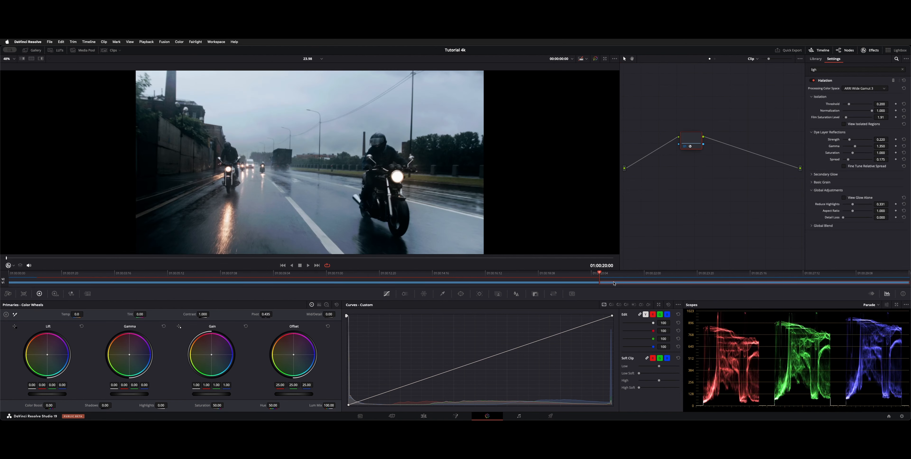
key("space")
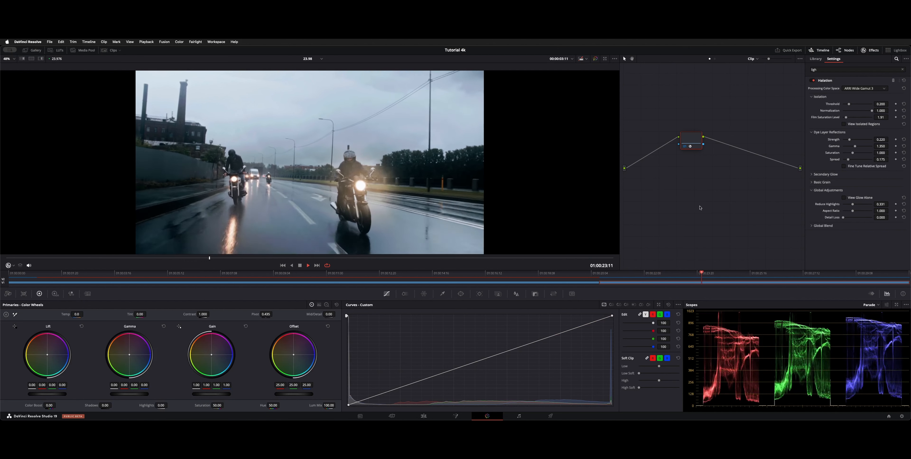
key("space")
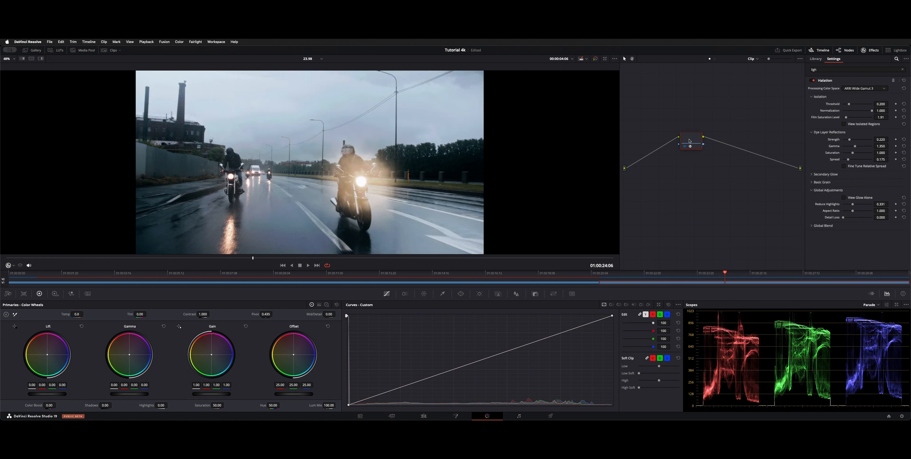
left_click_drag(690, 141, 686, 143)
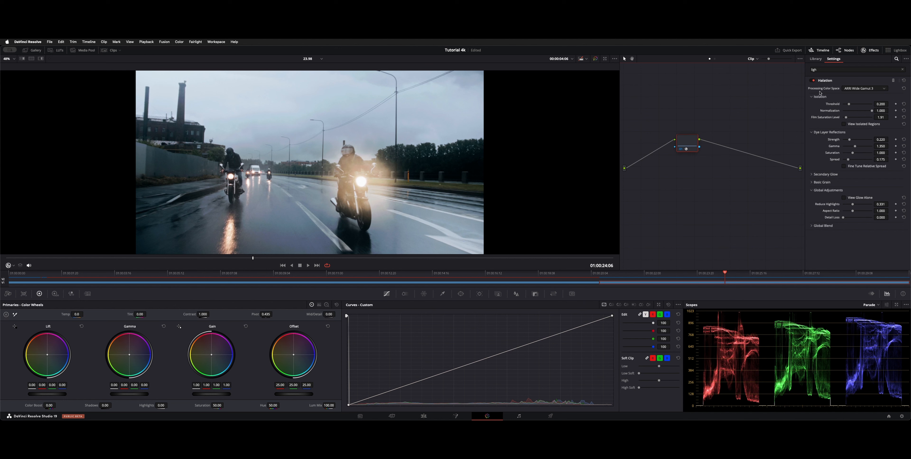
left_click(857, 89)
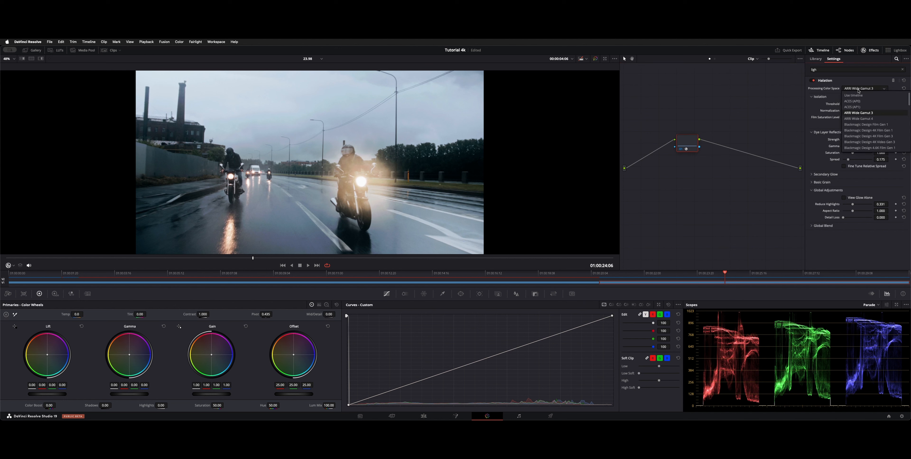
left_click(858, 90)
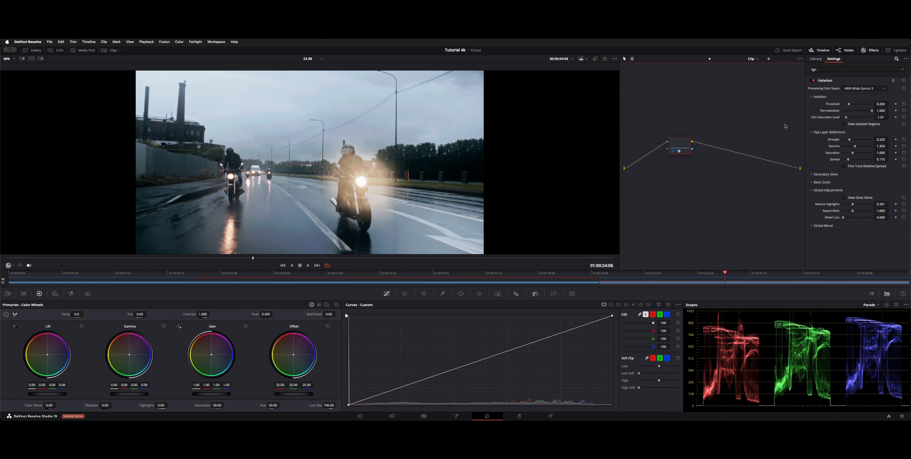
Set Halation's threshold to 0.358 and, viewing the glow alone, its film saturation level to 8.68, checking the image full screen
mouse_move(849, 105)
left_mouse_down()
mouse_move(858, 111)
mouse_move(835, 113)
left_mouse_up()
double_click(865, 113)
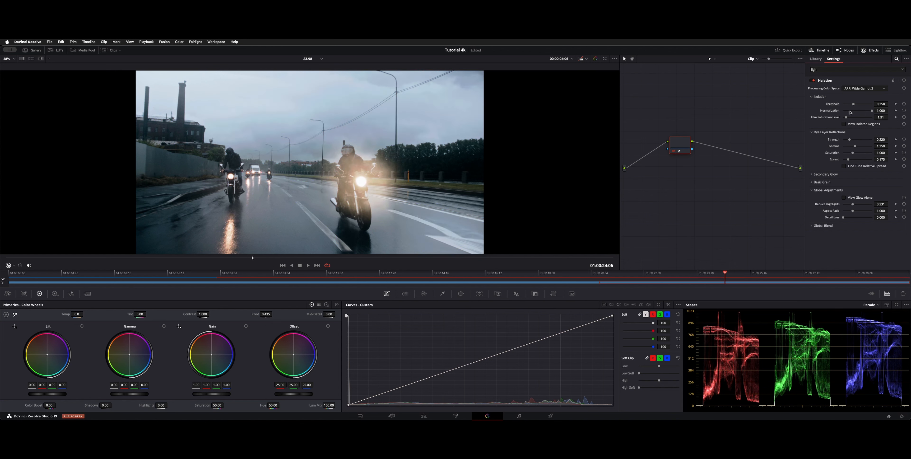
left_click(843, 198)
left_click_drag(846, 117, 868, 120)
key("super+f")
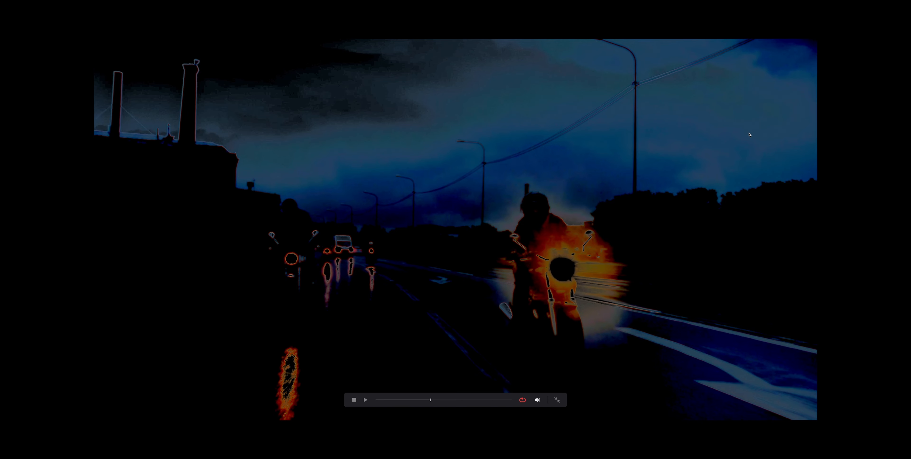
key("super+f")
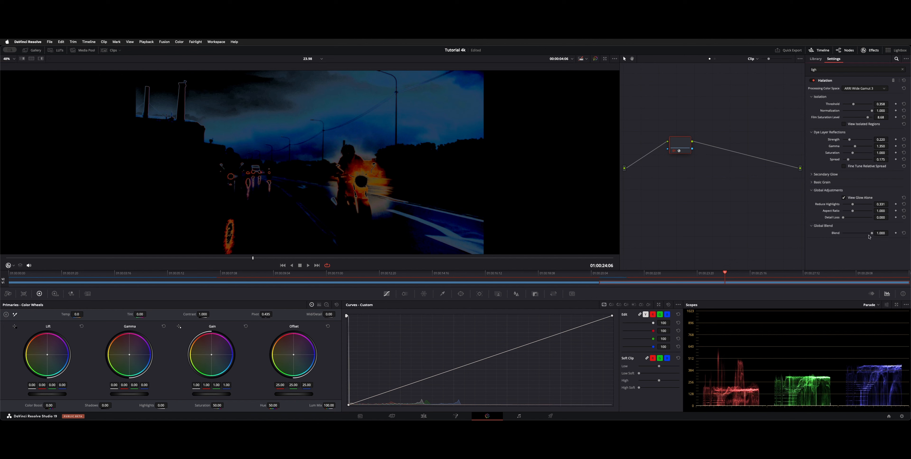
Turn off the glow-only view and set the dye layer reflections to saturation 1.120, spread 0.000 and gamma 1.921
mouse_move(871, 233)
left_mouse_down()
mouse_move(843, 233)
mouse_move(875, 239)
left_mouse_up()
left_click_drag(853, 153, 854, 157)
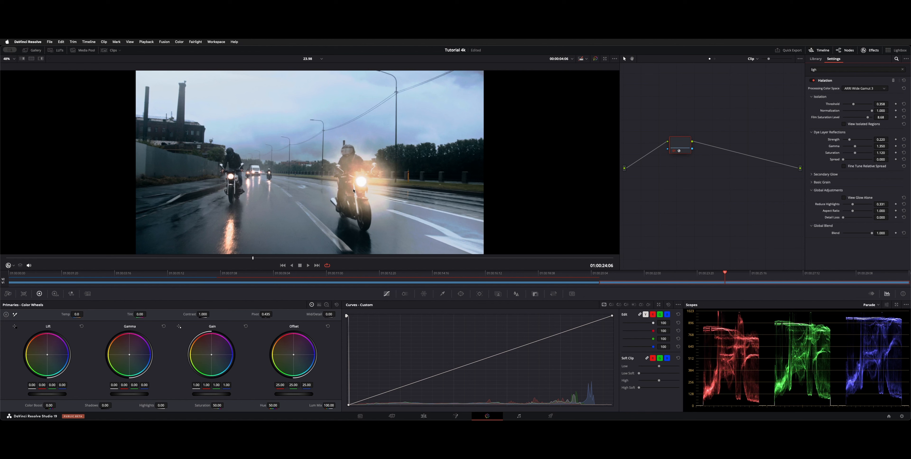
key("space")
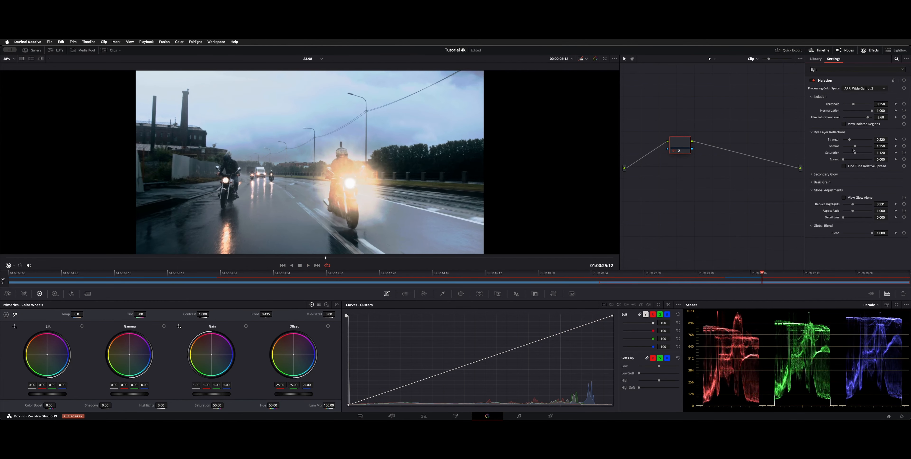
left_click_drag(855, 146, 861, 147)
left_click_drag(681, 148, 684, 156)
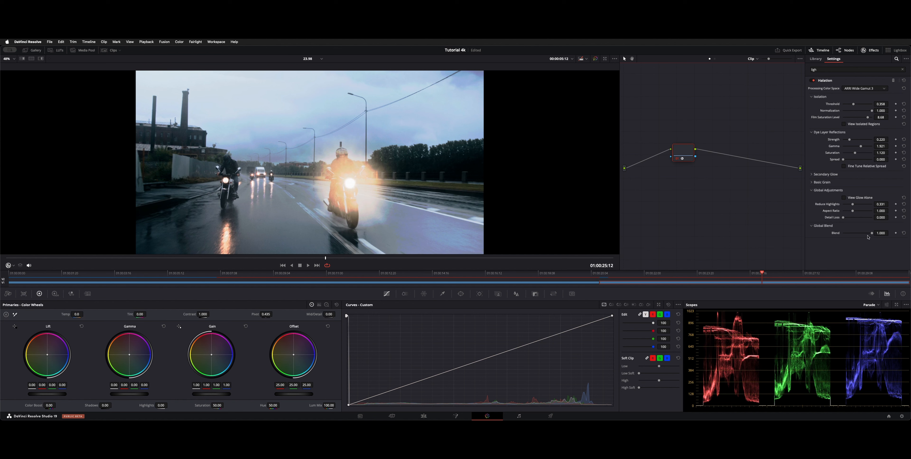
Reduce Halation's global blend to 0.376 and check the motorcycle shot in playback and full screen
left_click_drag(871, 234, 854, 236)
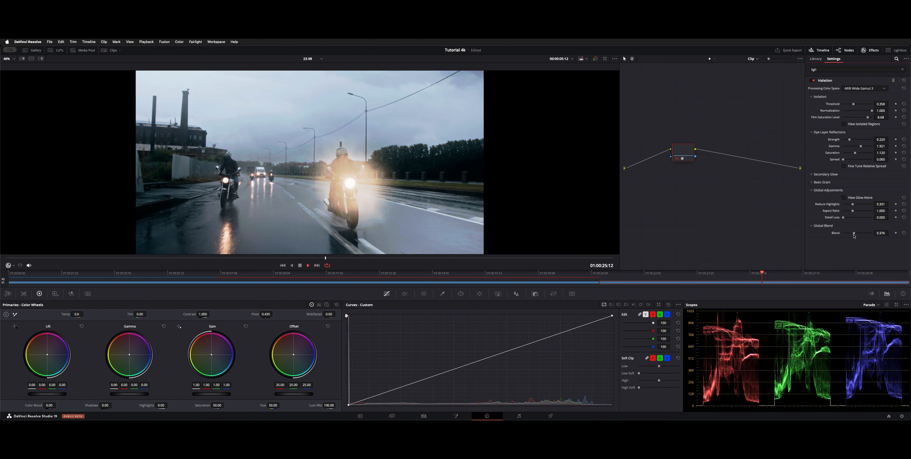
key("space")
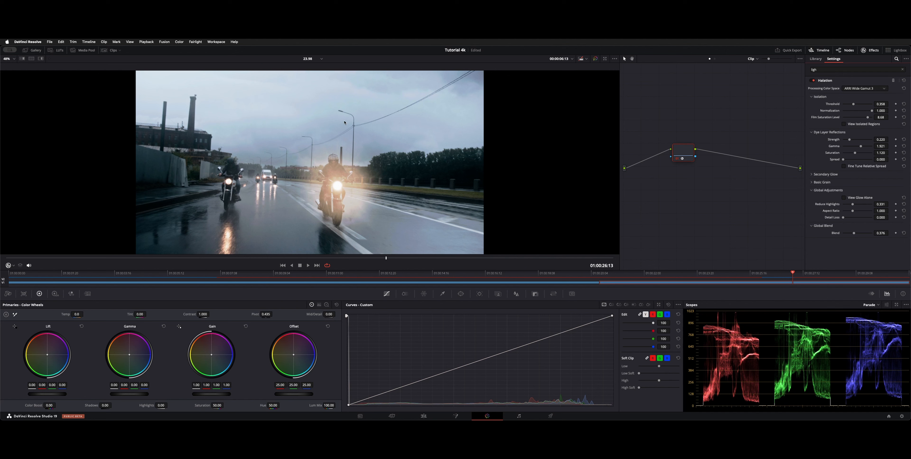
key("super+f")
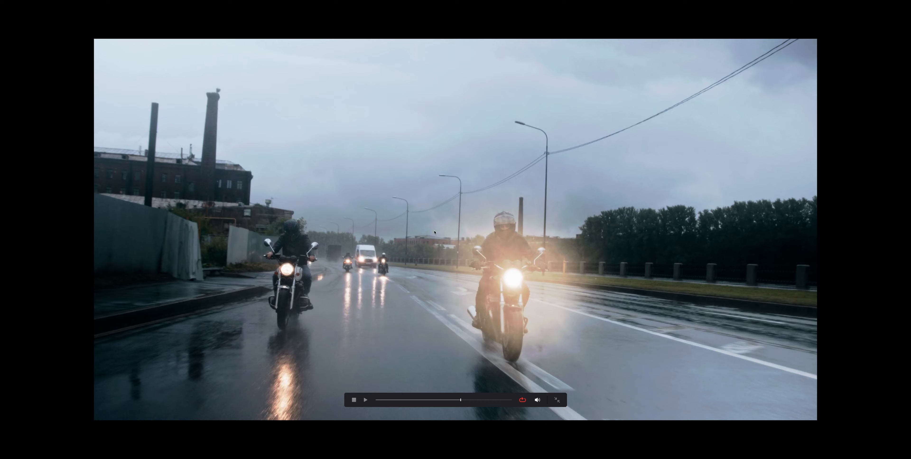
key("super+f")
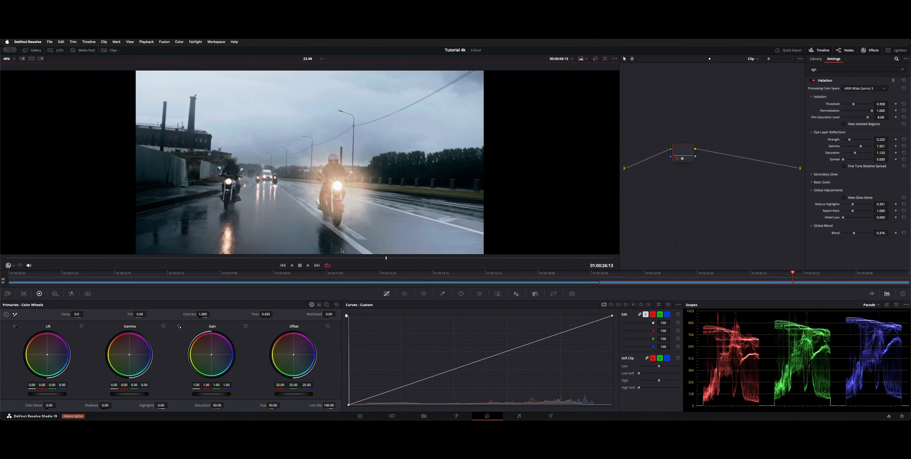
Replay the motorcycle clip and set Halation's film saturation level to 5.95, strength 0.376, gamma 3.000, saturation 1.326 and spread 0.257
left_click_drag(783, 275, 629, 275)
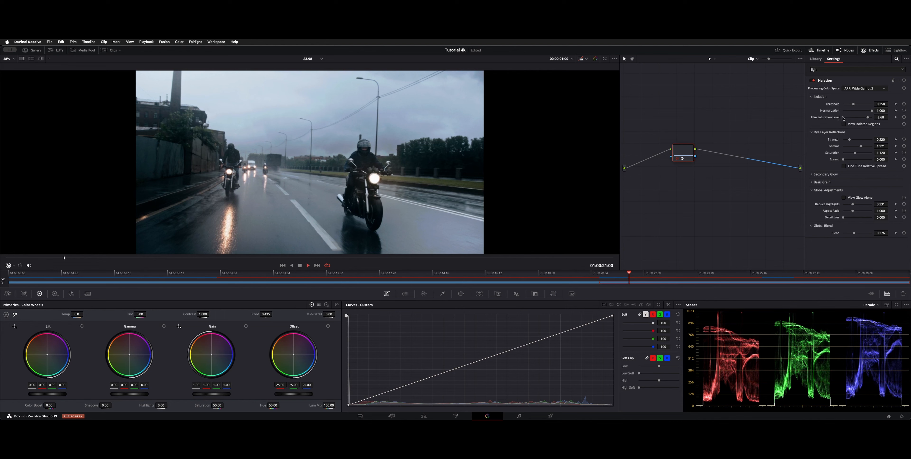
key("space")
key("space")
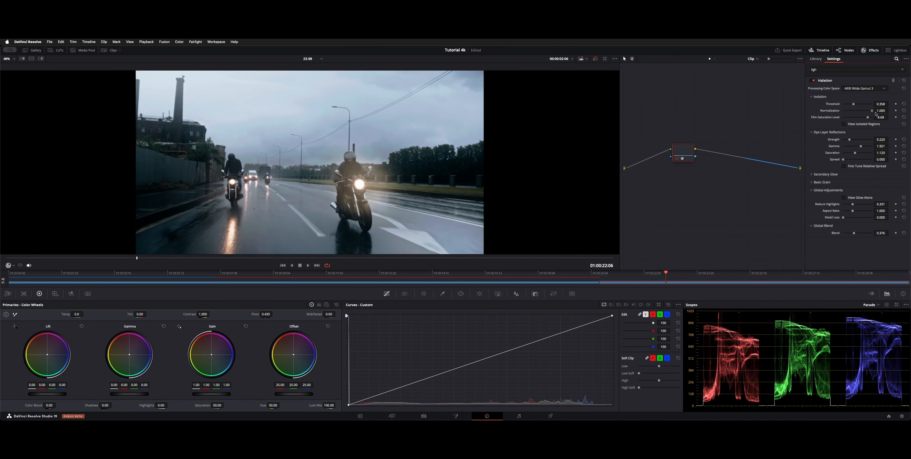
left_click_drag(868, 117, 850, 160)
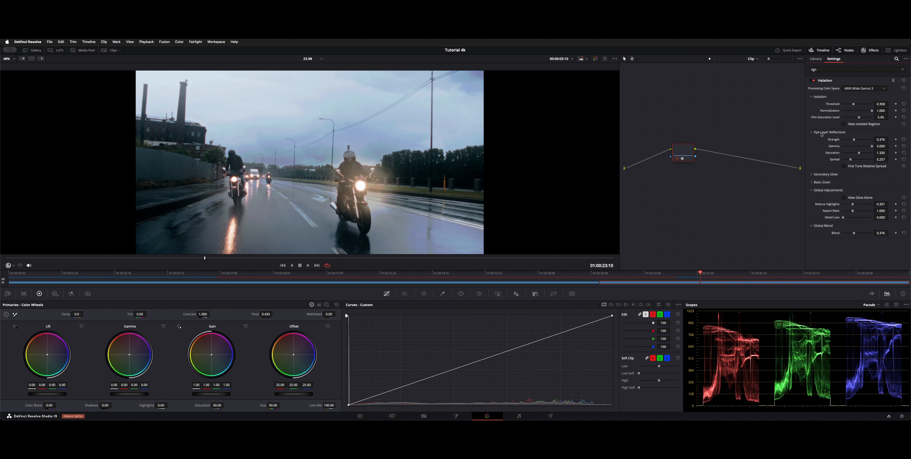
Find the Film Look Creator effect, add it as a new node after the Halation node, and expand its halation settings
left_click(902, 70)
type("film")
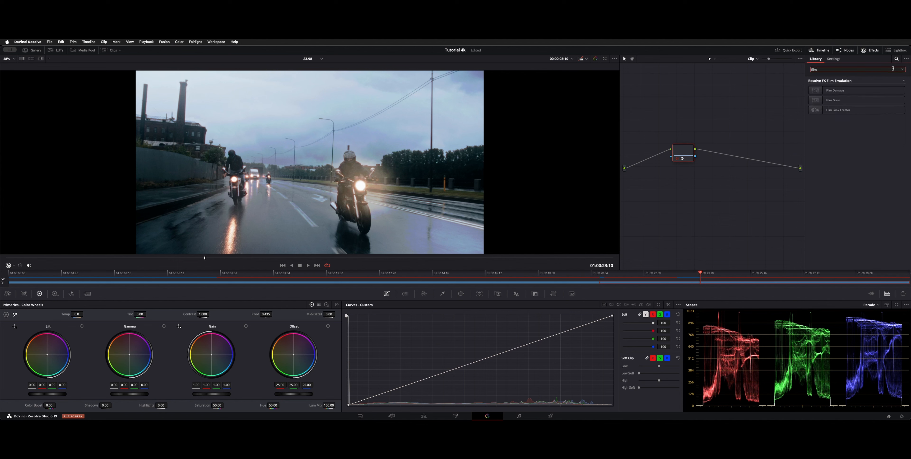
left_click_drag(845, 110, 753, 162)
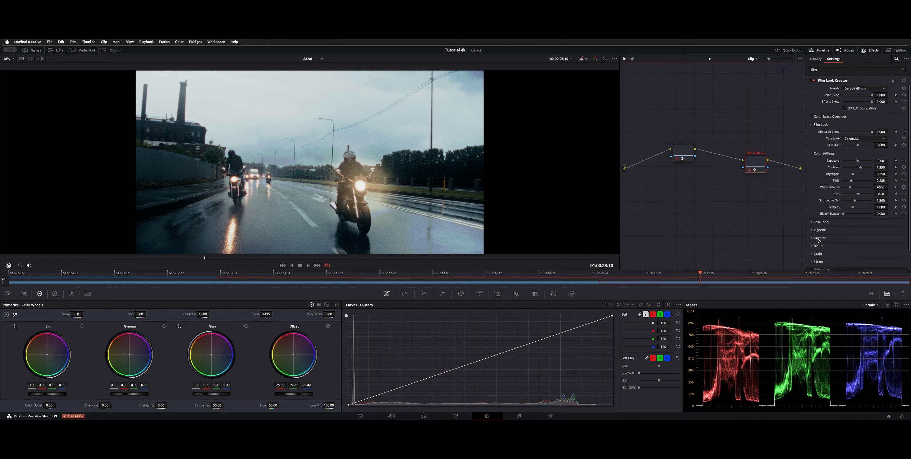
left_click(819, 239)
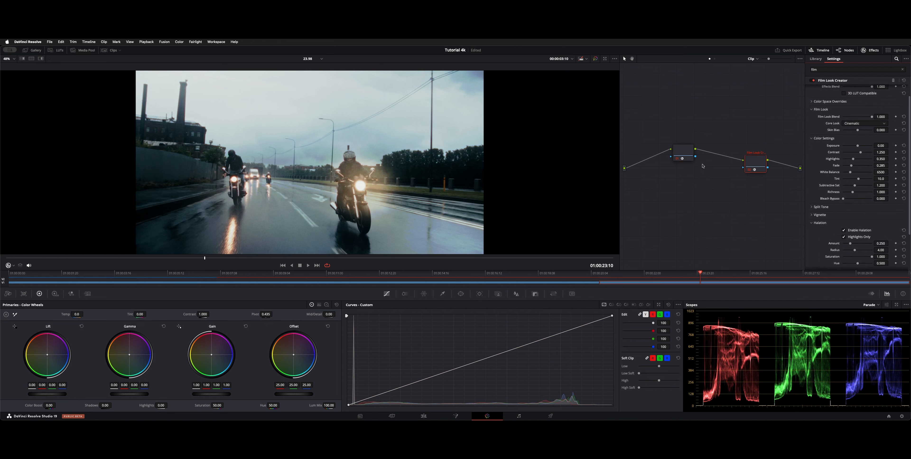
Toggle the first node's Halation effect off and on to compare the image, and save the project
left_click(685, 155)
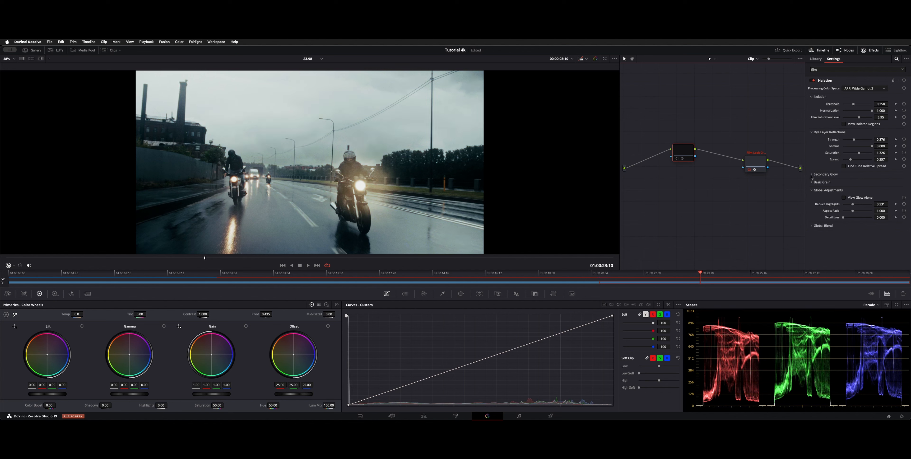
left_click(813, 80)
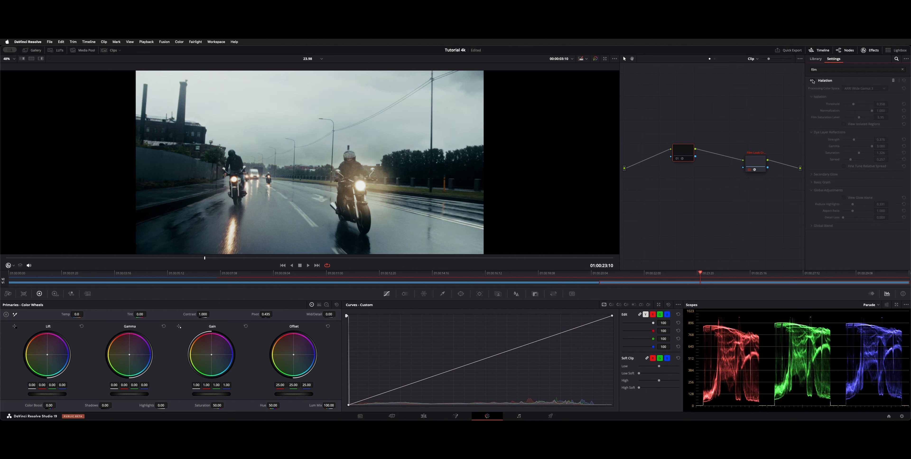
left_click(813, 80)
left_click(812, 80)
left_click(813, 80)
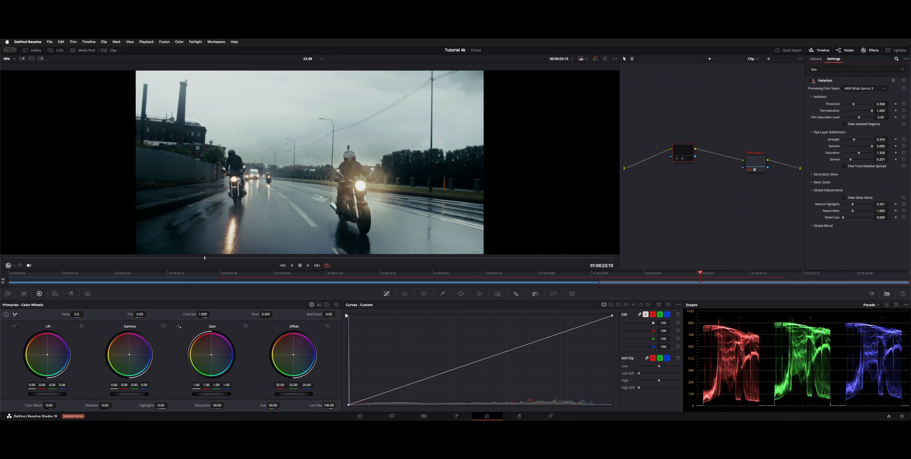
key("super+s")
Delete the Film Look Creator node, and reselect and reposition the remaining Halation node
left_click(751, 167)
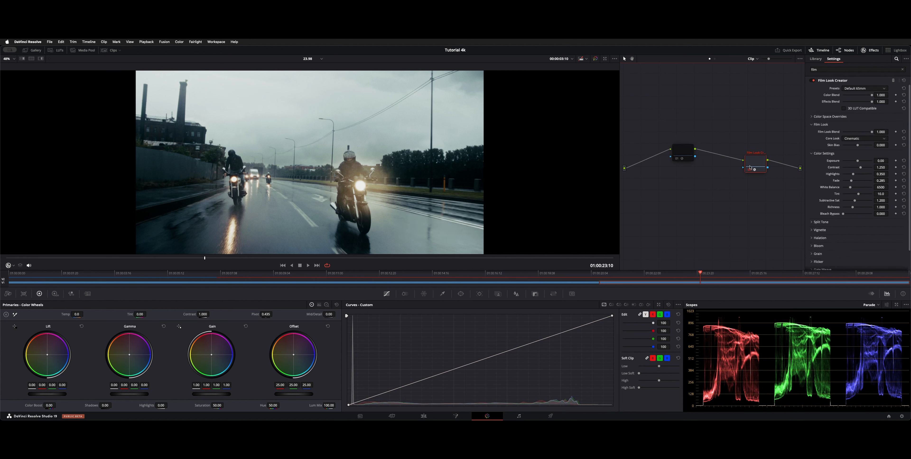
key("Delete")
left_click(684, 153)
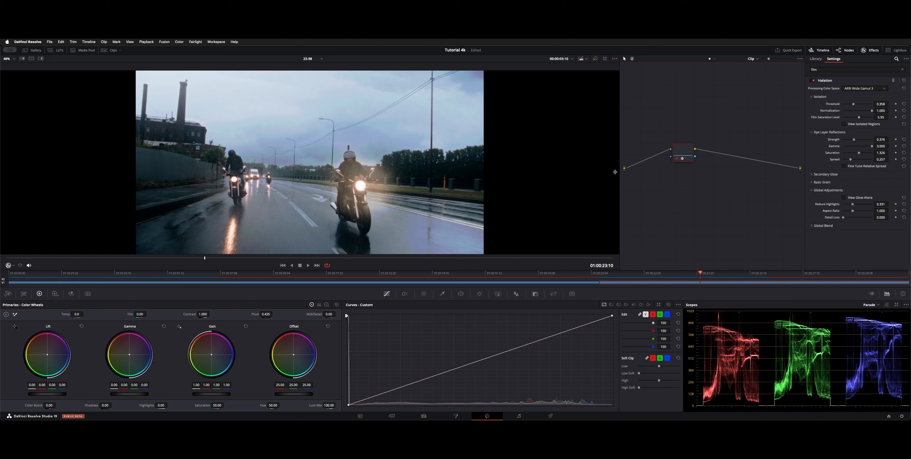
left_click_drag(686, 159, 694, 150)
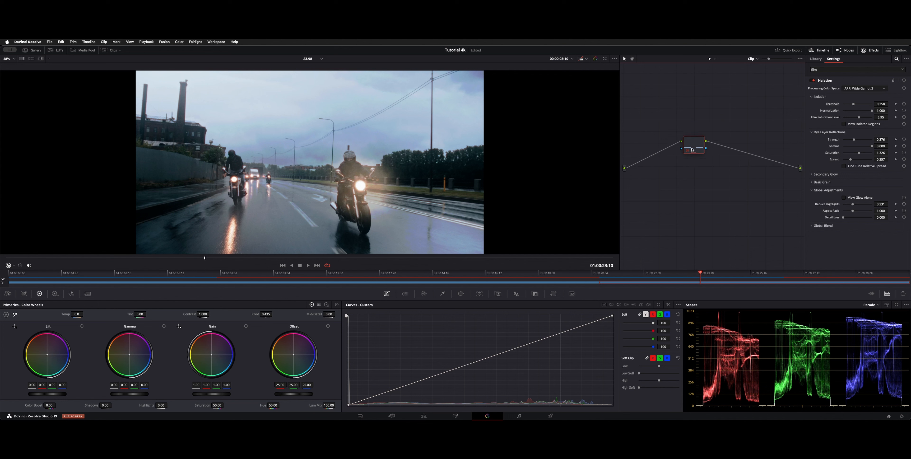